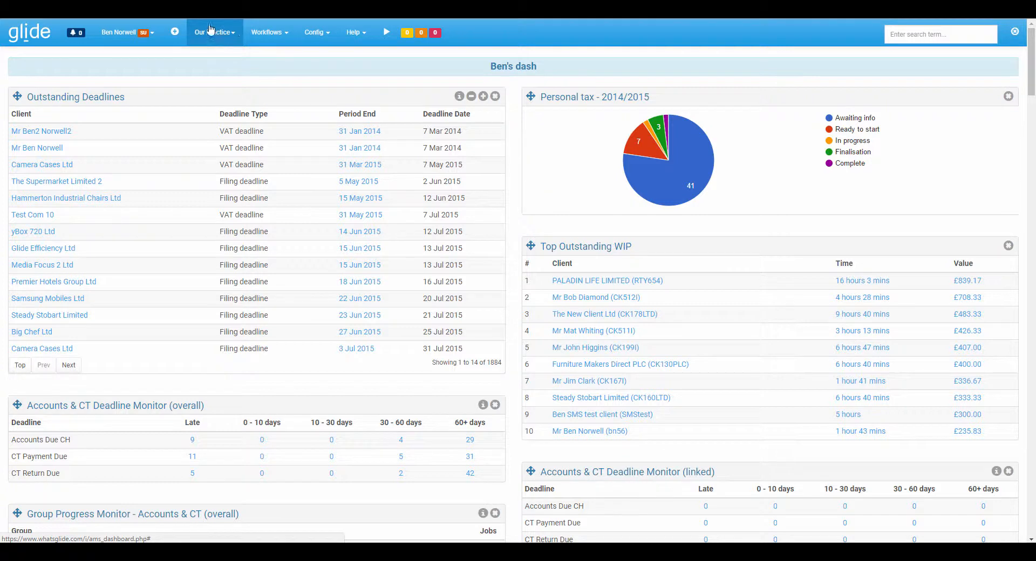
- Open the template editor of the practice's messaging system
left_click(216, 36)
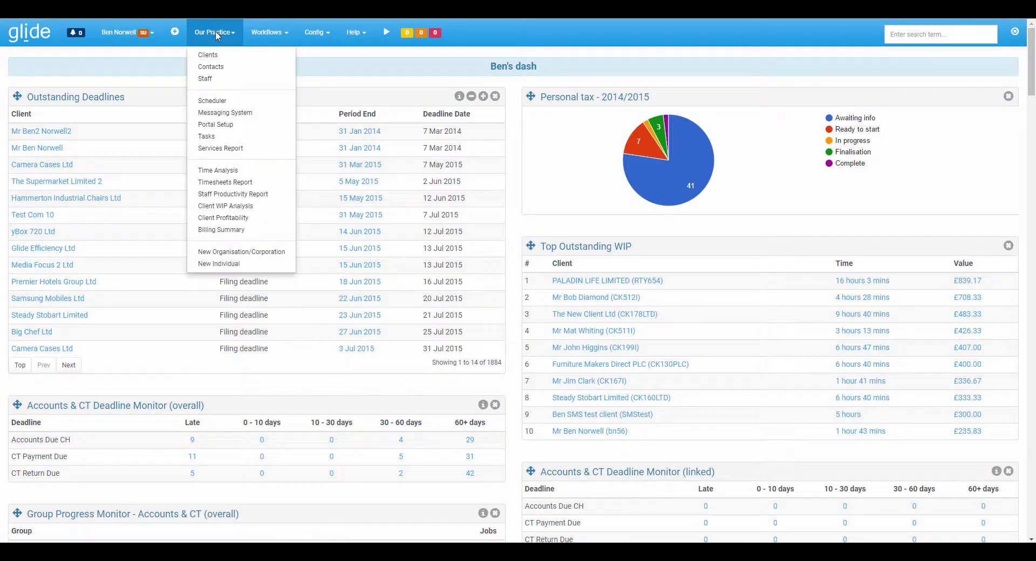
left_click(217, 117)
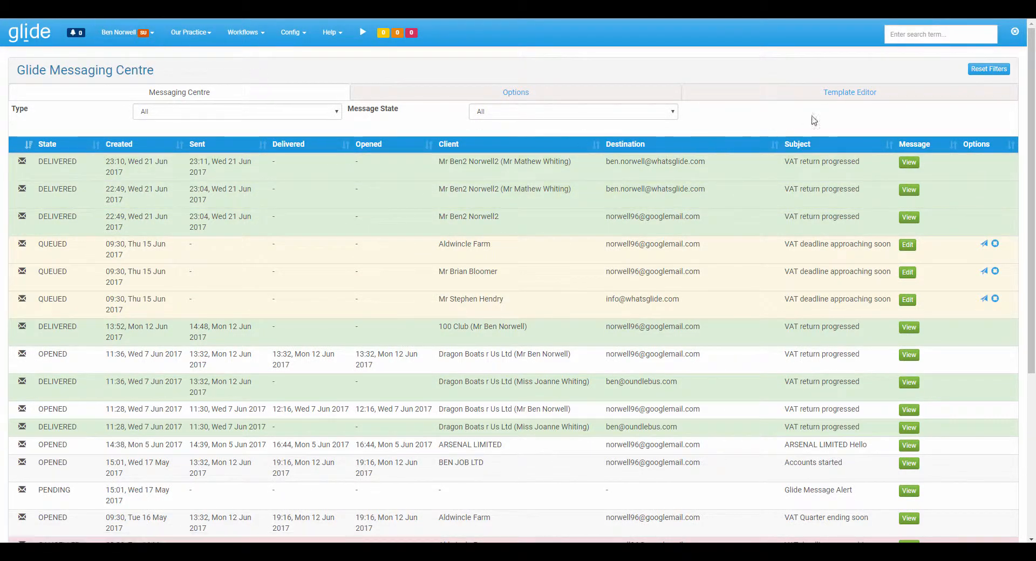
left_click(855, 98)
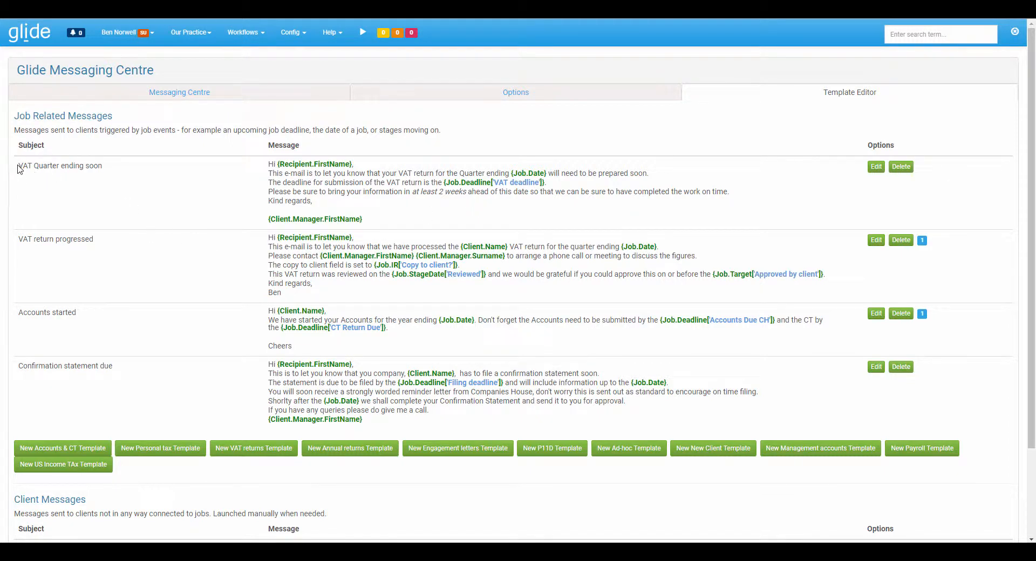
- Examine the subject, message and editable content of the "VAT Quarter ending soon" template, leaving it unchanged
left_click_drag(19, 166, 107, 167)
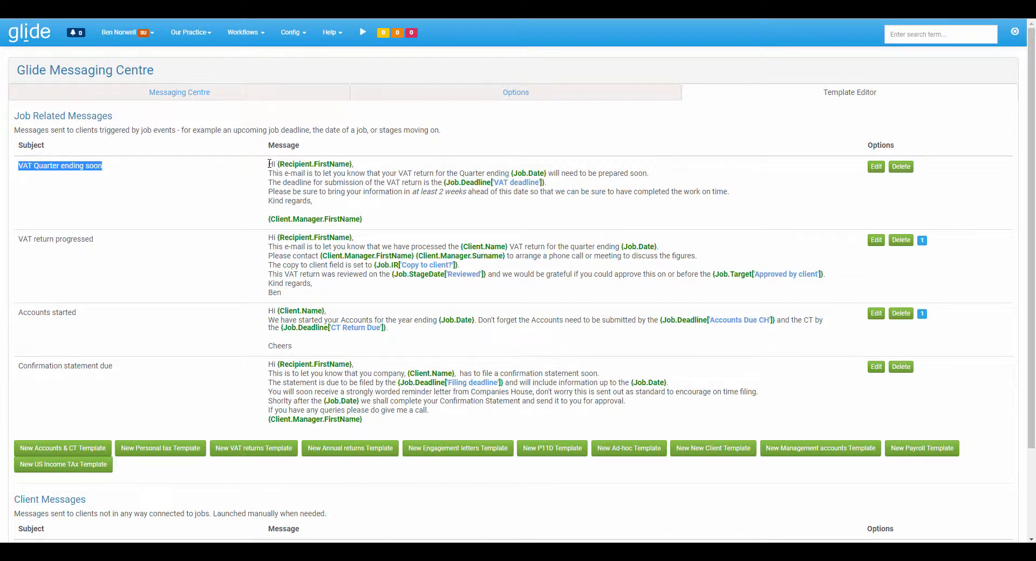
left_click_drag(268, 164, 395, 220)
left_click(396, 221)
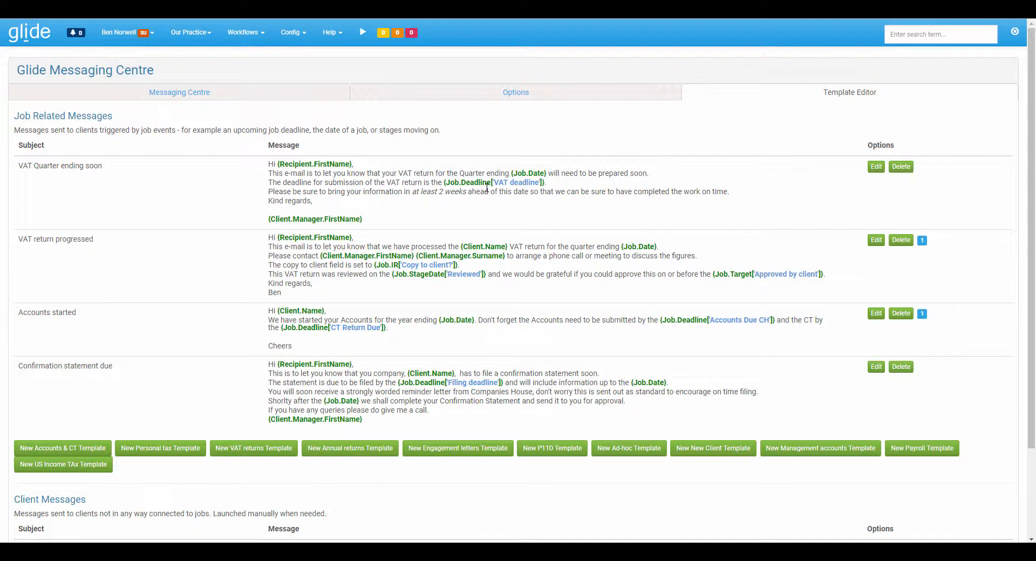
left_click(876, 166)
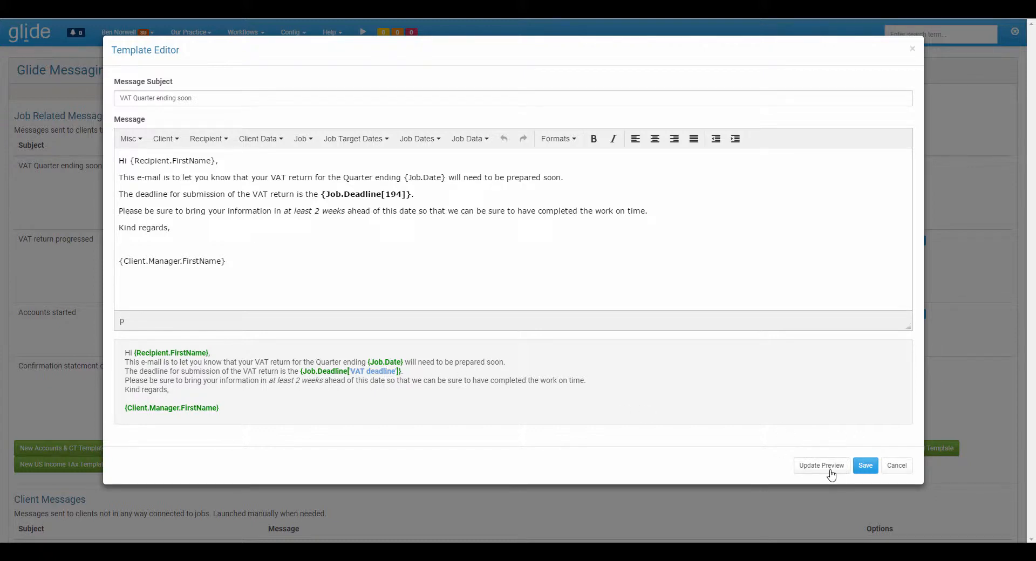
left_click(888, 469)
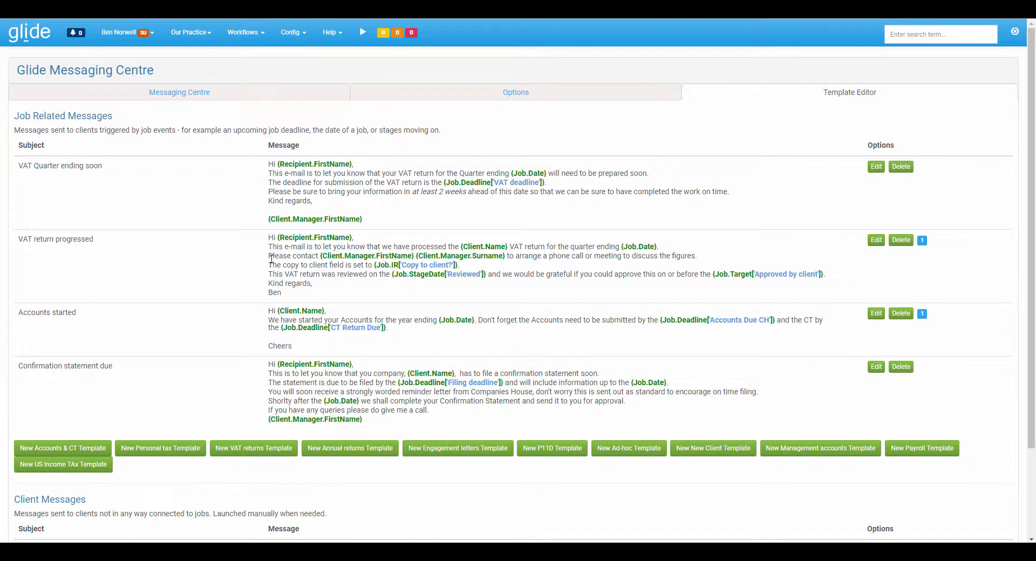
- Look over the job related and client message sections and their options for new templates
scroll(215, 258, "down", 2)
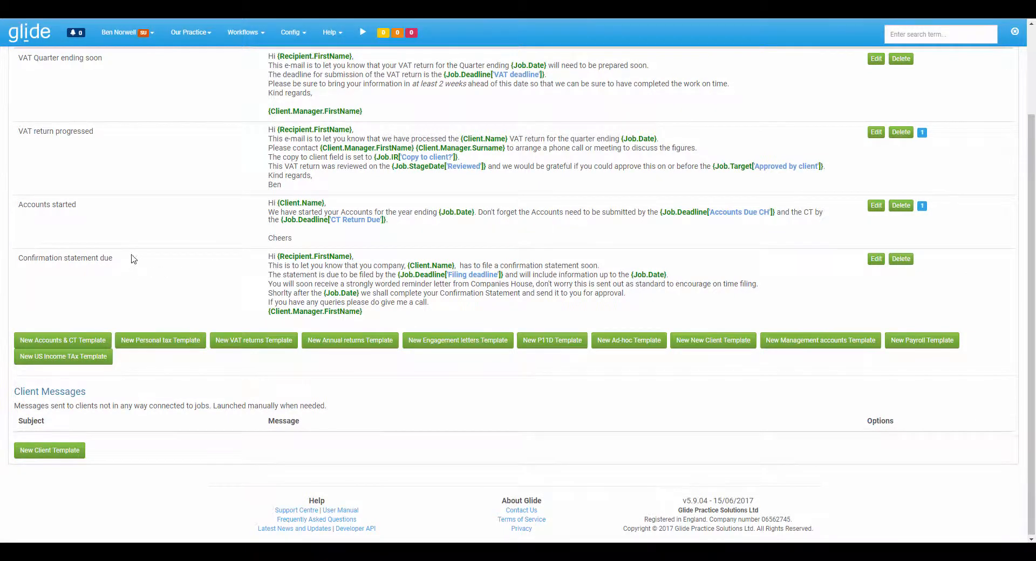
scroll(134, 216, "up", 2)
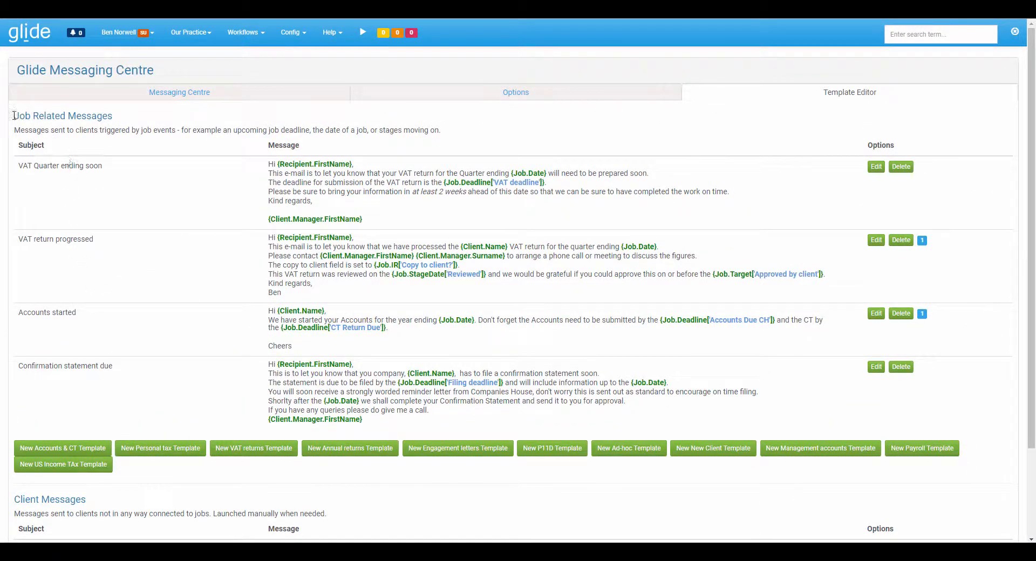
left_click_drag(15, 116, 115, 117)
left_click(116, 117)
scroll(155, 262, "down", 2)
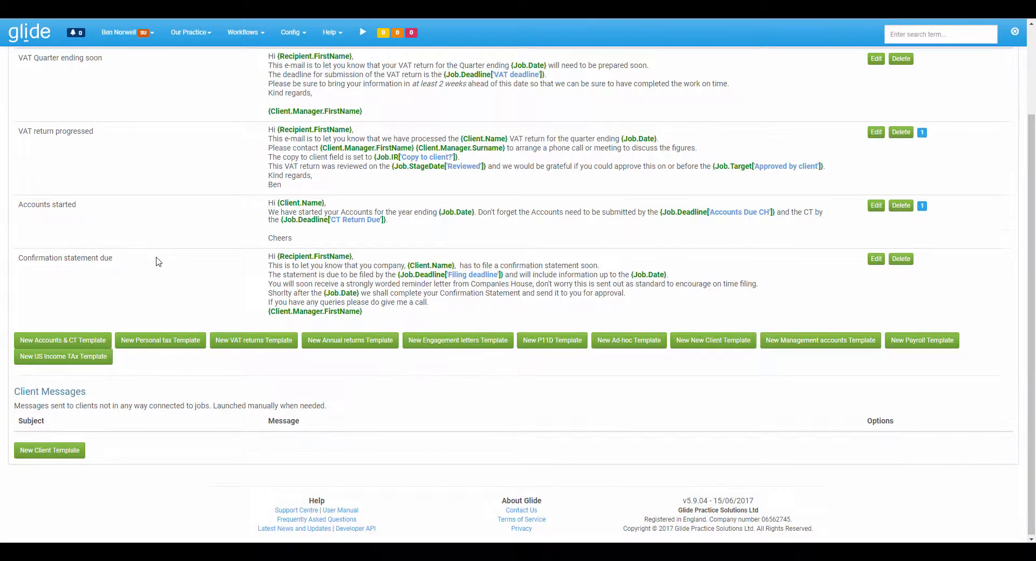
scroll(155, 263, "up", 2)
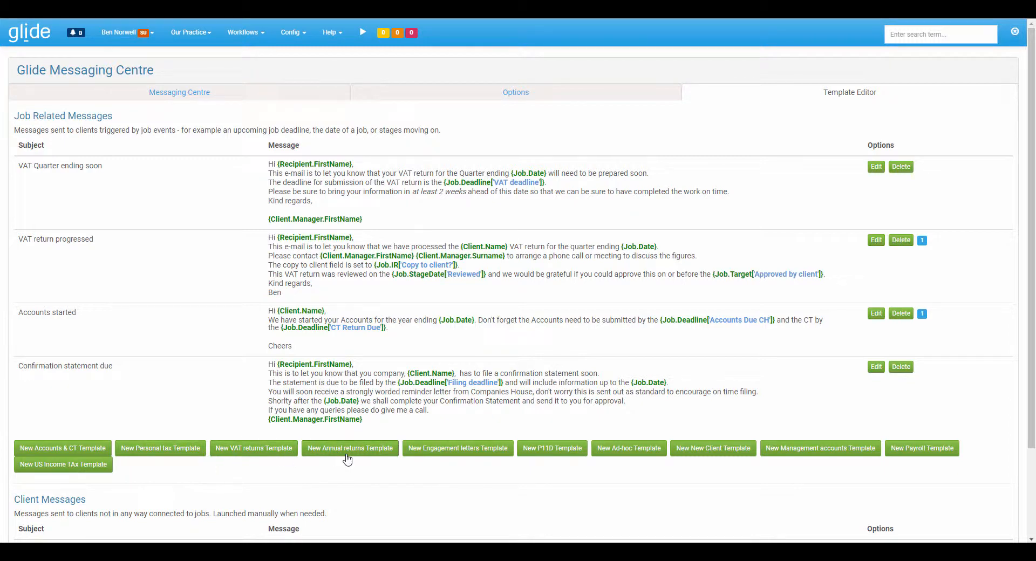
- Start a new VAT returns template with the subject "VAT submission reminder"
left_click(264, 451)
left_click(181, 99)
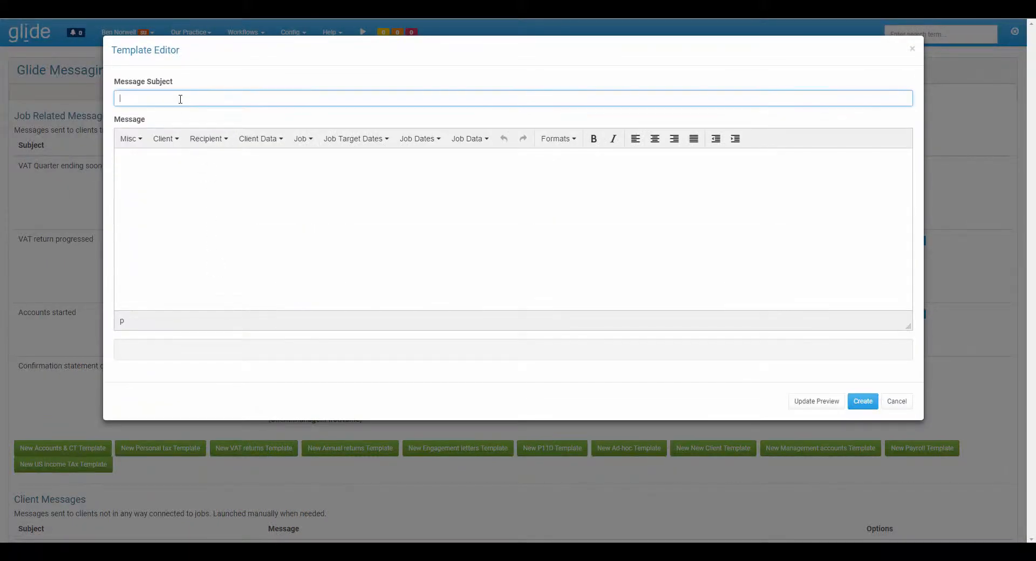
type("VAT submission reminder")
key("Tab")
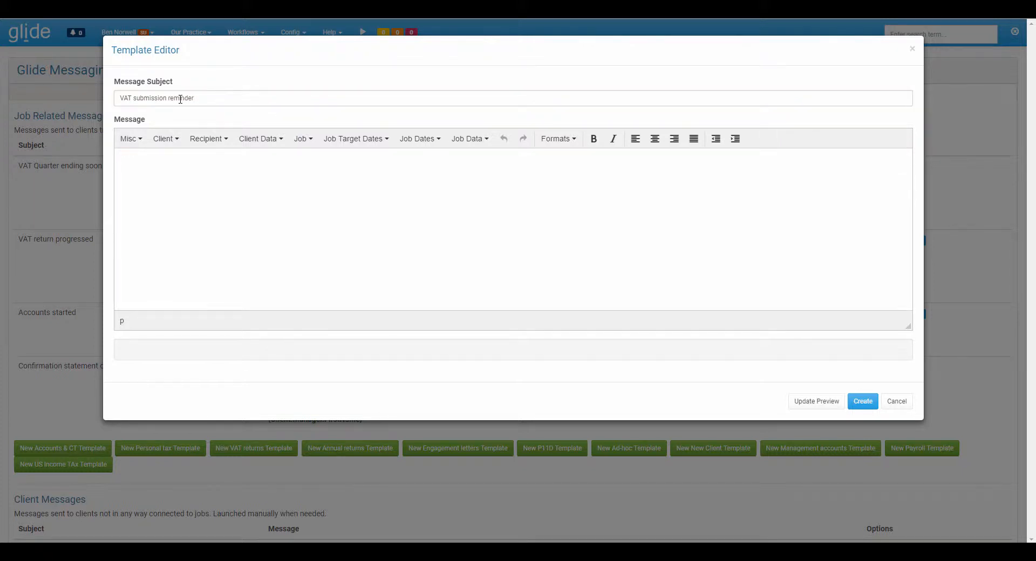
- Begin the message with the greeting "Hi {Recipient.FirstName}," using the recipient's first name field, and start a new line
type("Hi")
left_click(206, 139)
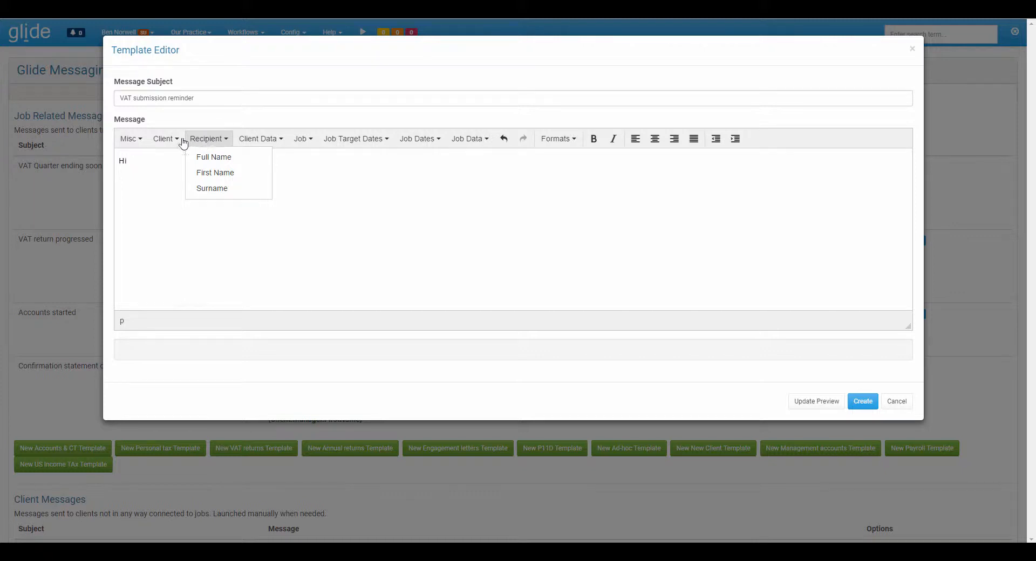
left_click(163, 140)
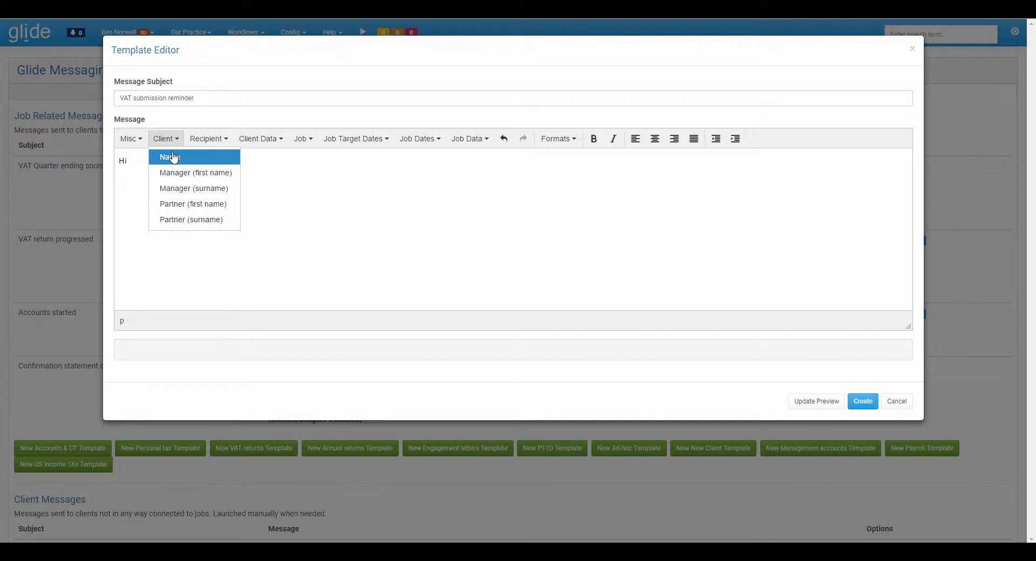
left_click(136, 159)
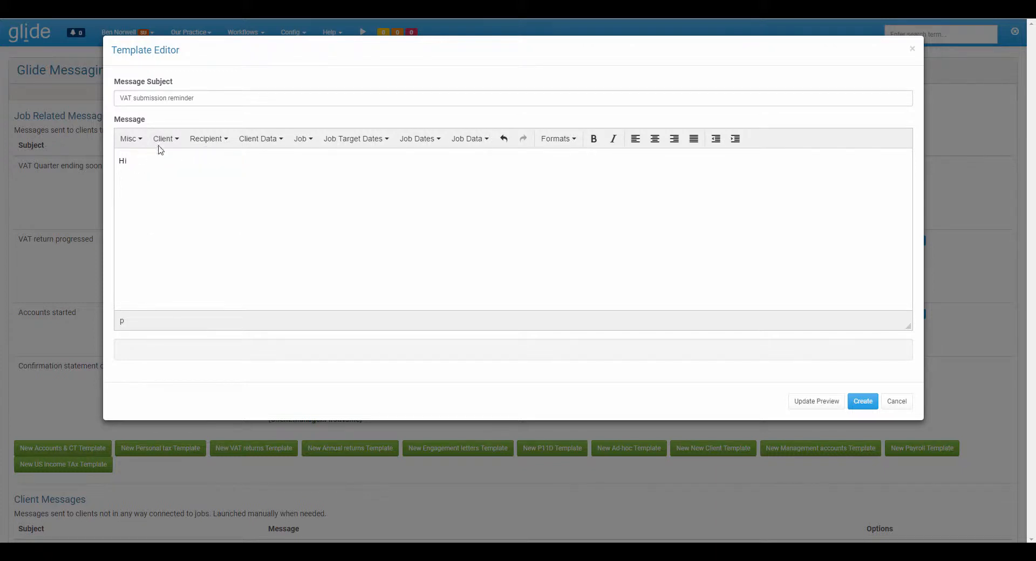
left_click(205, 140)
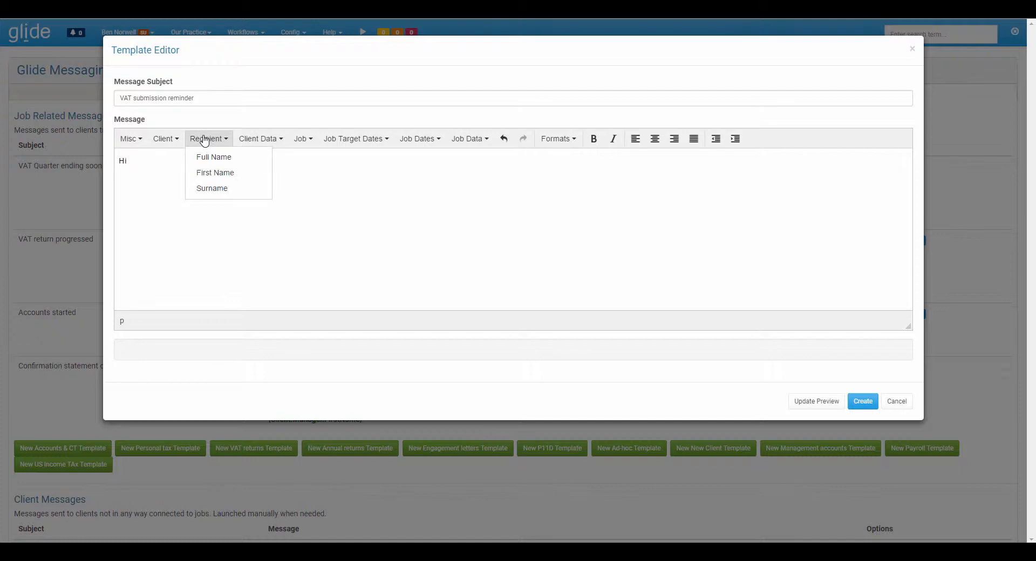
left_click(215, 172)
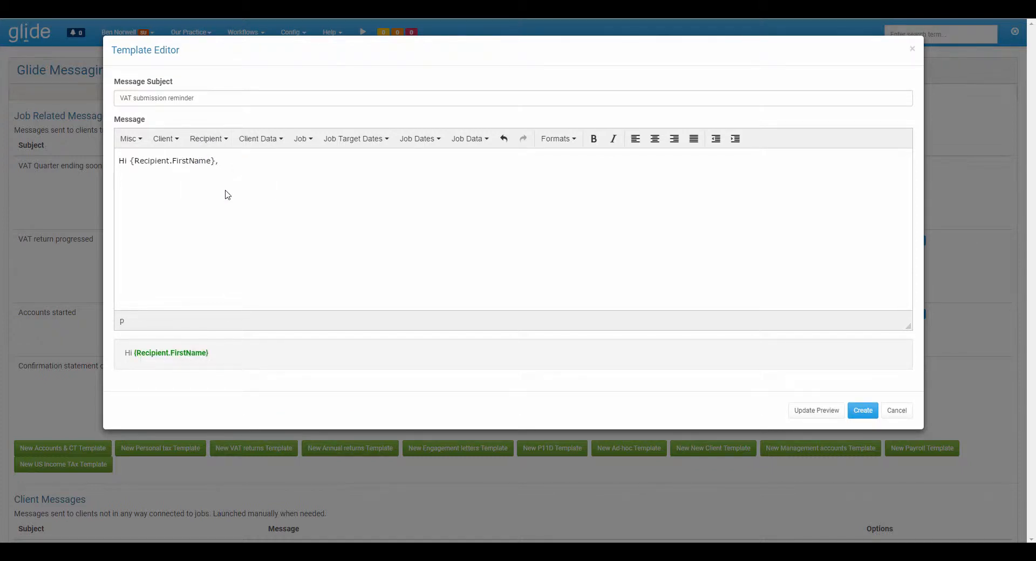
key("Return")
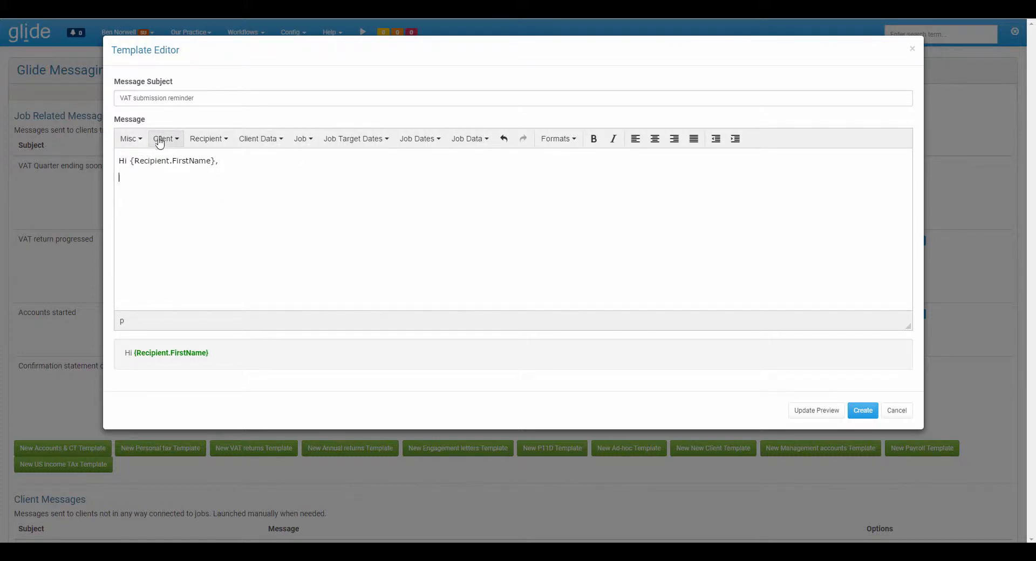
- Examine the miscellaneous, client, recipient and job merge fields and the text formats available for the message
left_click(133, 142)
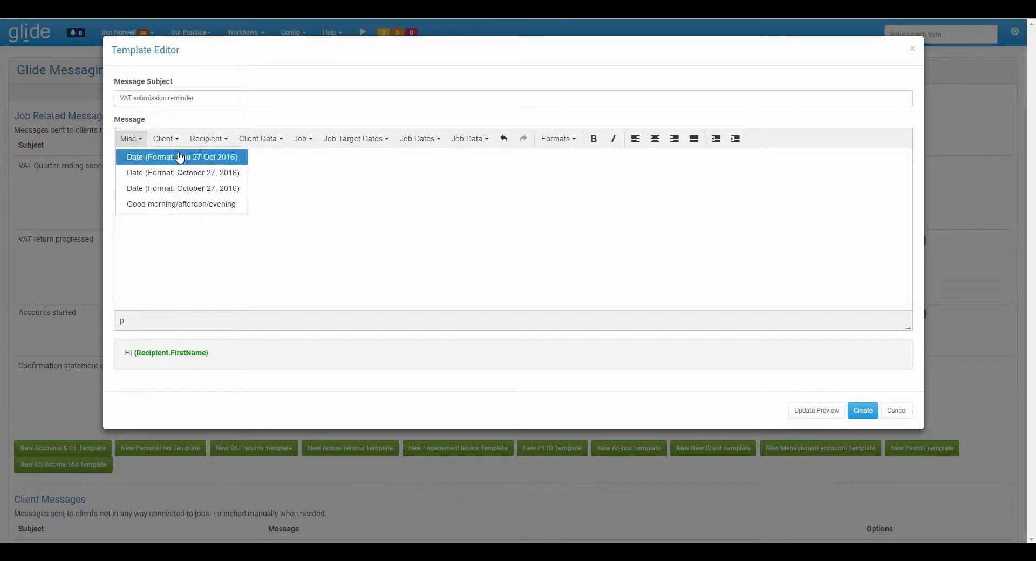
left_click(167, 139)
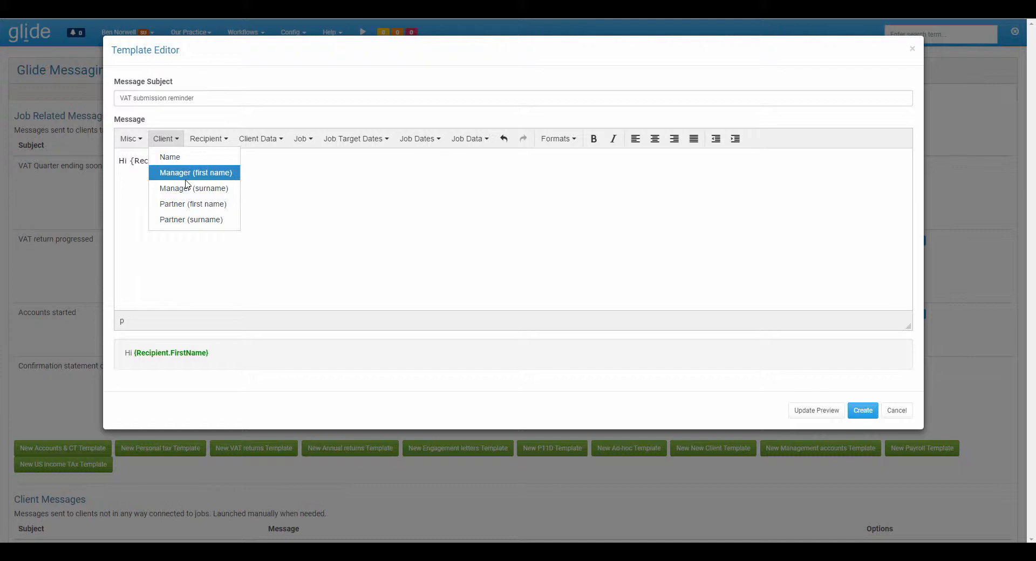
left_click(204, 139)
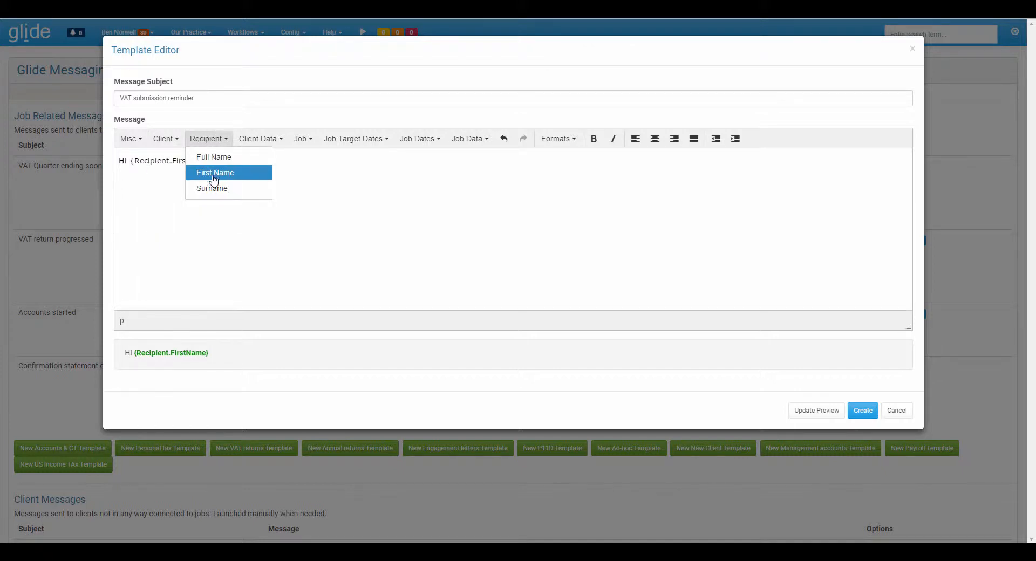
left_click(259, 140)
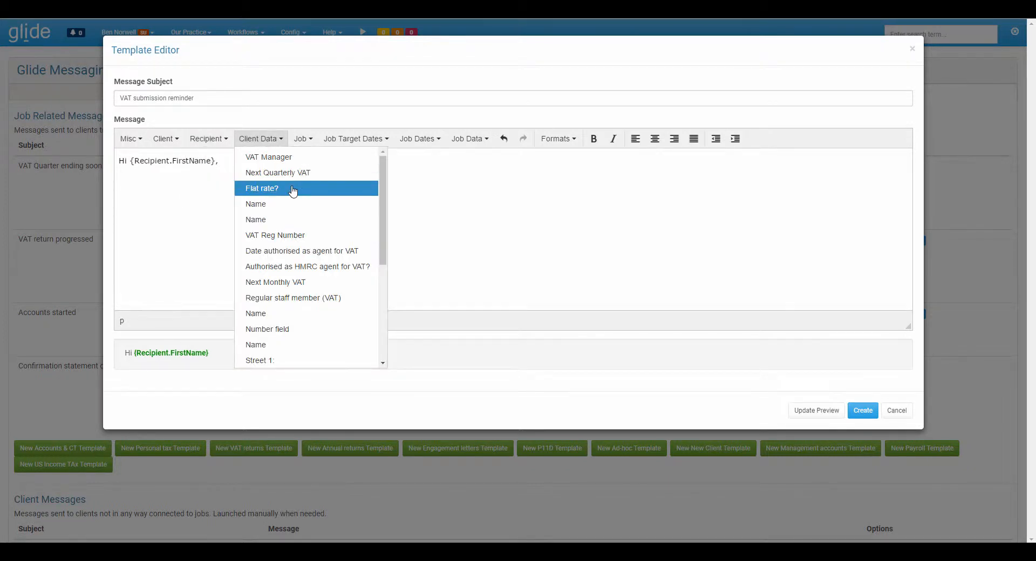
scroll(291, 192, "down", 3)
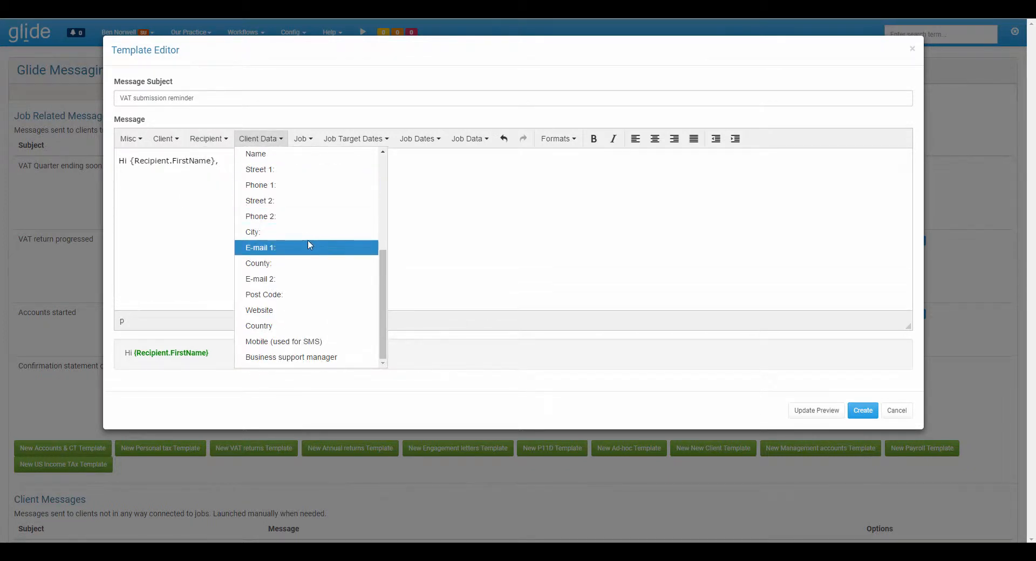
scroll(309, 245, "up", 4)
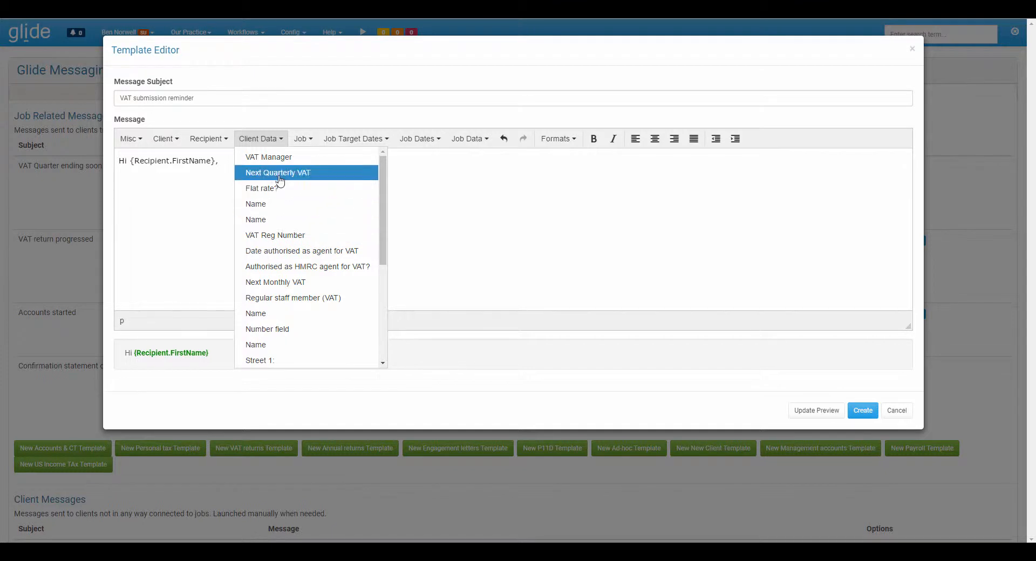
left_click(304, 140)
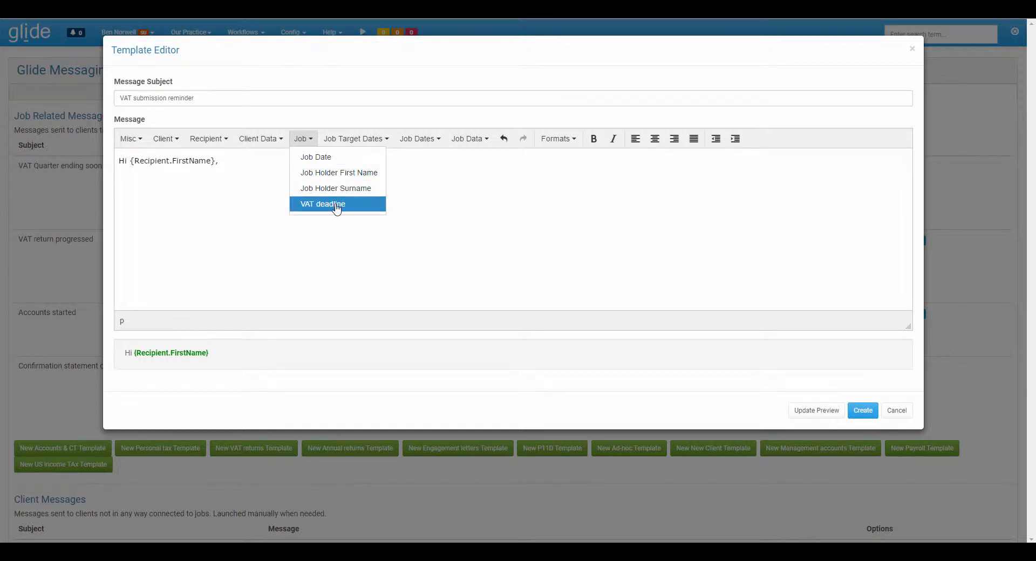
left_click(344, 139)
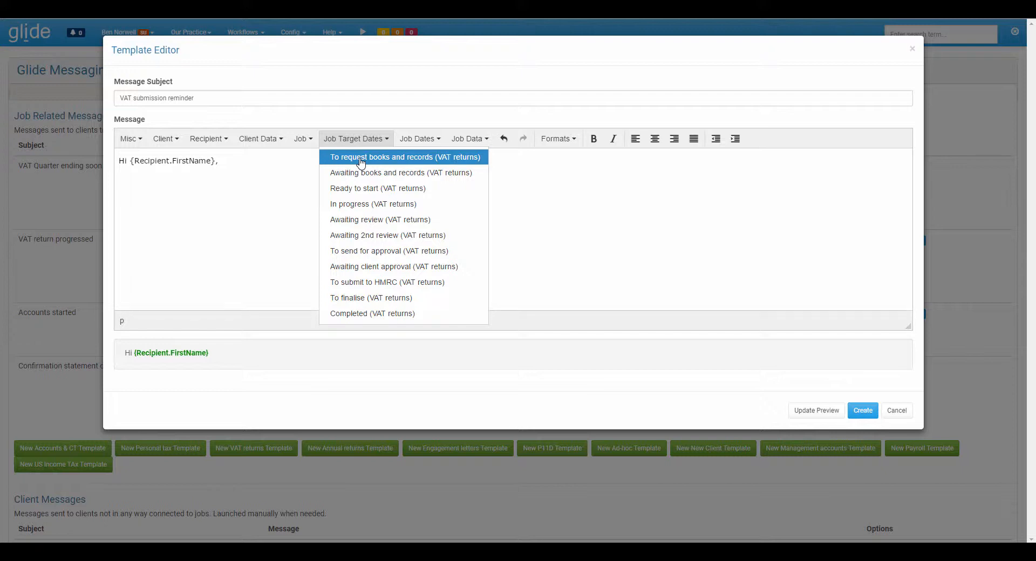
mouse_move(407, 139)
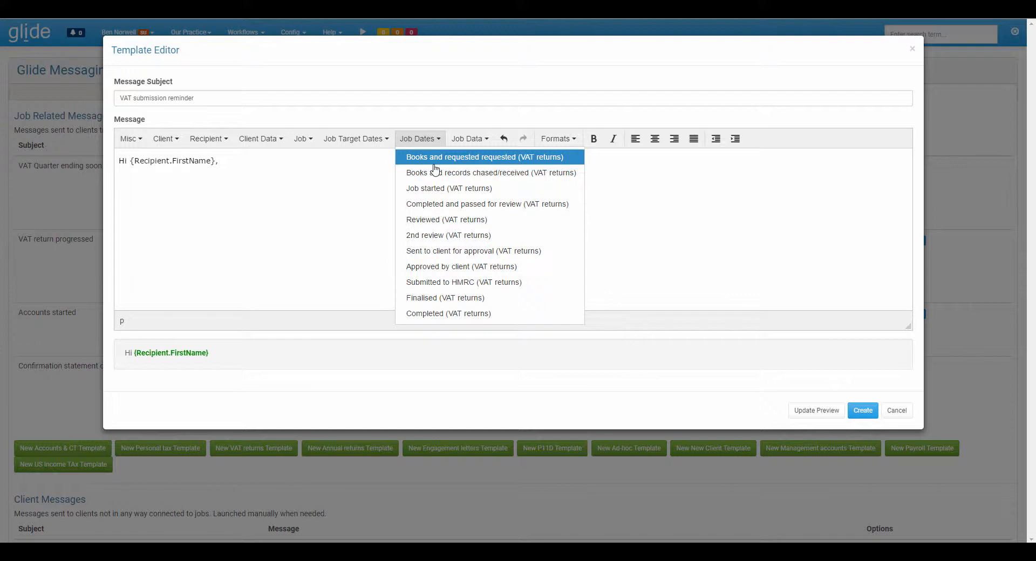
mouse_move(459, 143)
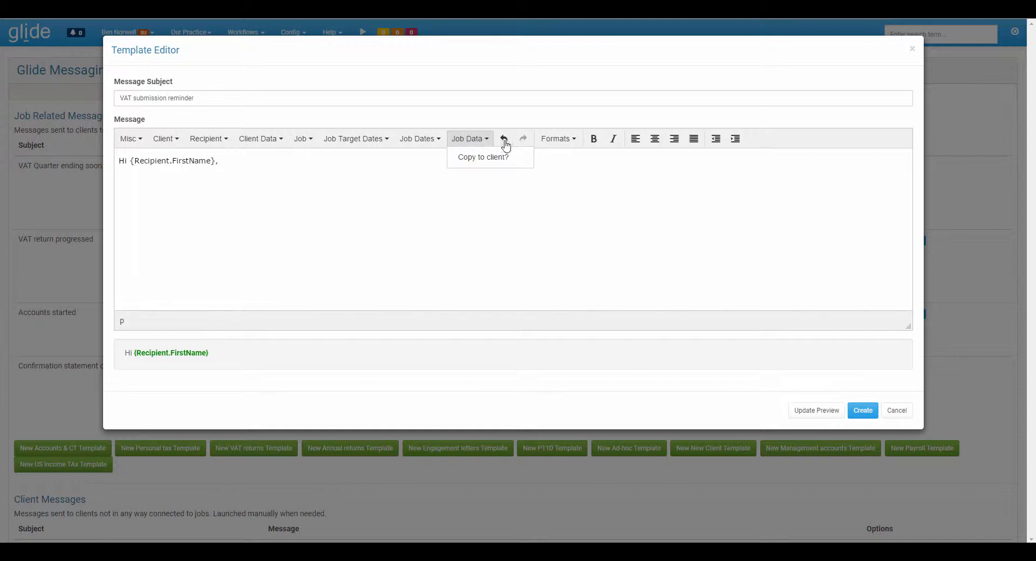
left_click(572, 142)
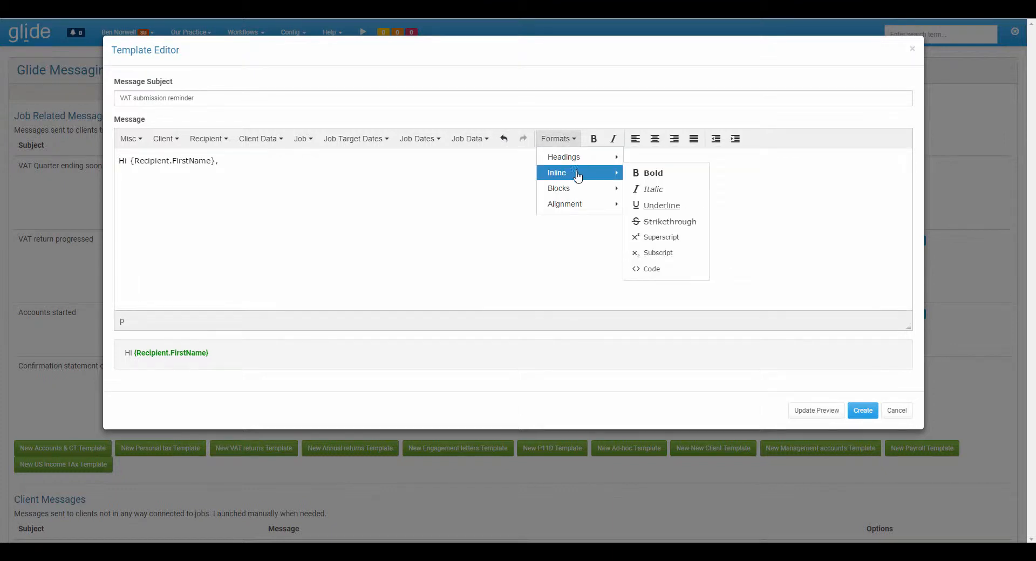
left_click(459, 189)
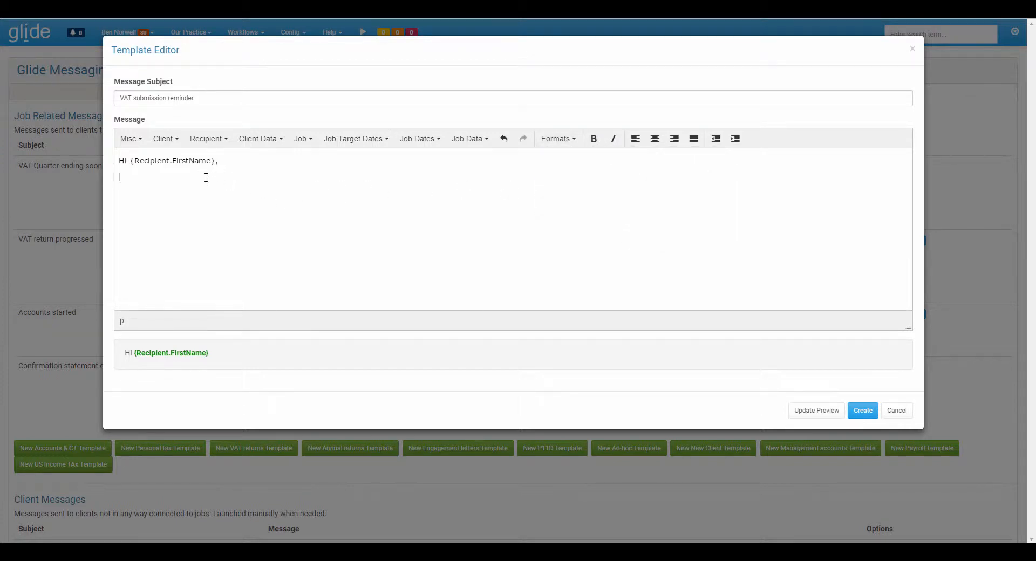
- Write "This is justa reminder that the VAT return for the quarter ending" below the greeting
type("This is justa reminder that the VAT return for the ")
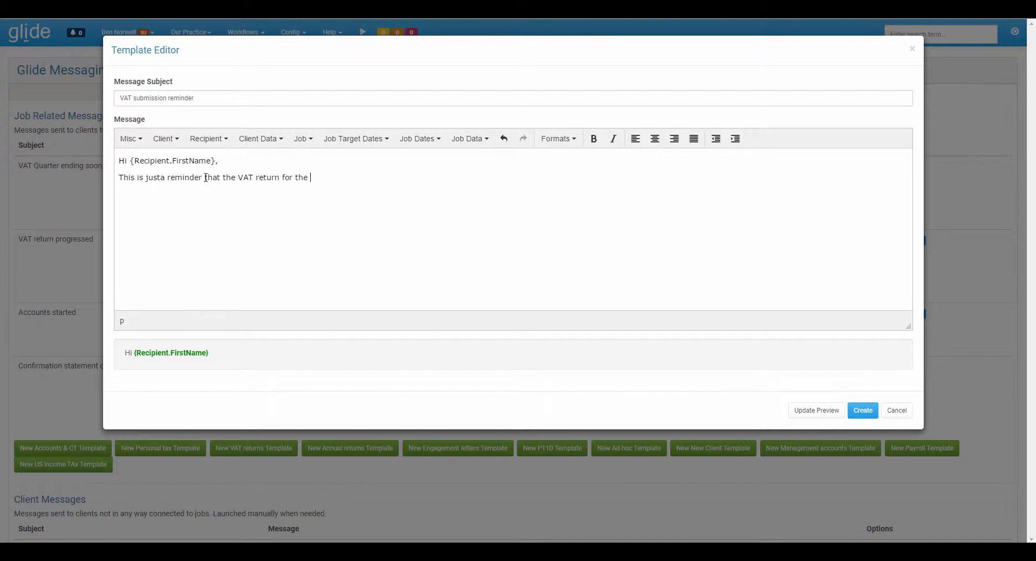
type("quarter endingh")
key("BackSpace")
key("BackSpace")
- Insert the Job Date field after "quarter ending" and correct "justa" to "just a"
left_click(420, 141)
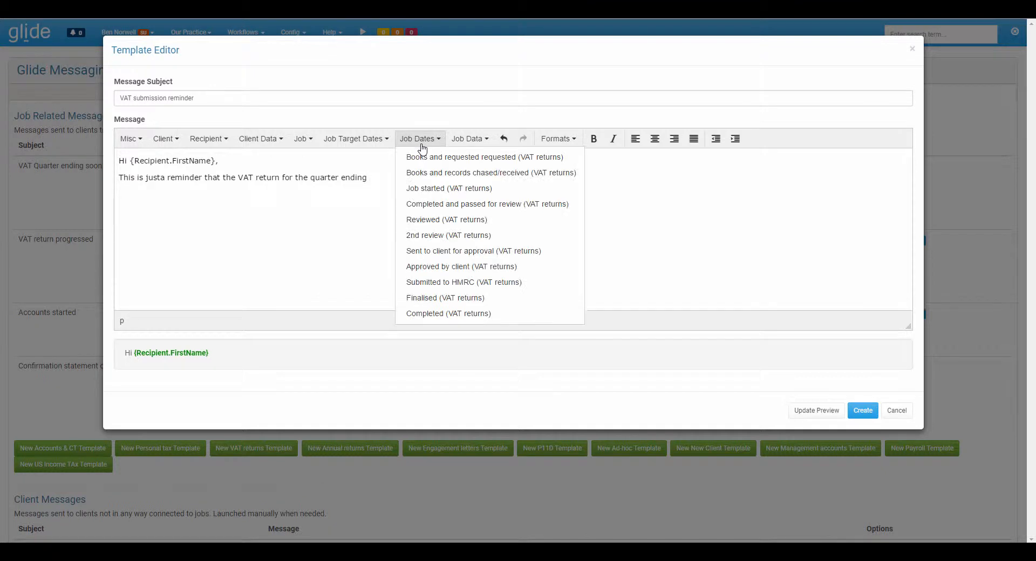
left_click(309, 156)
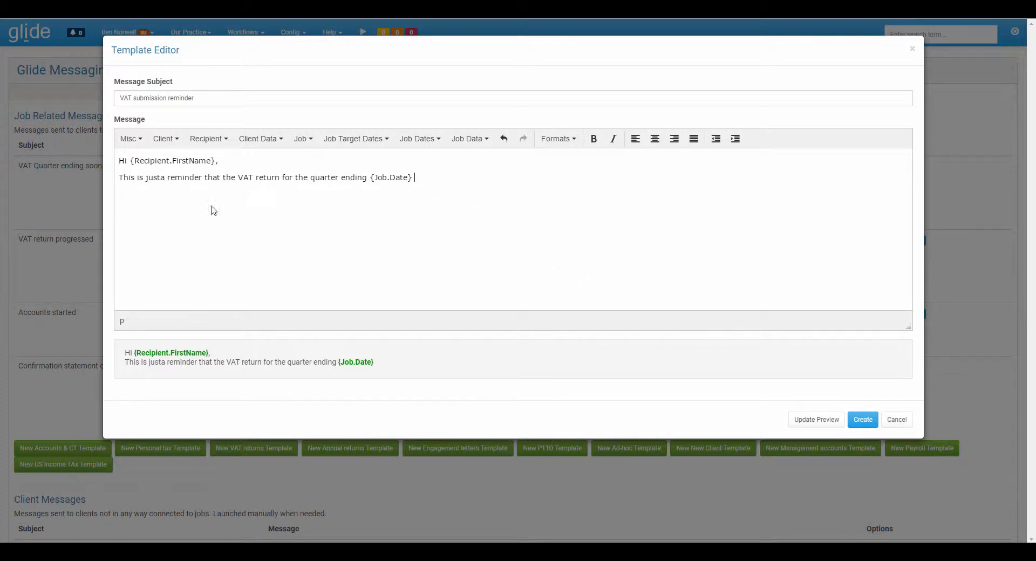
left_click(163, 179)
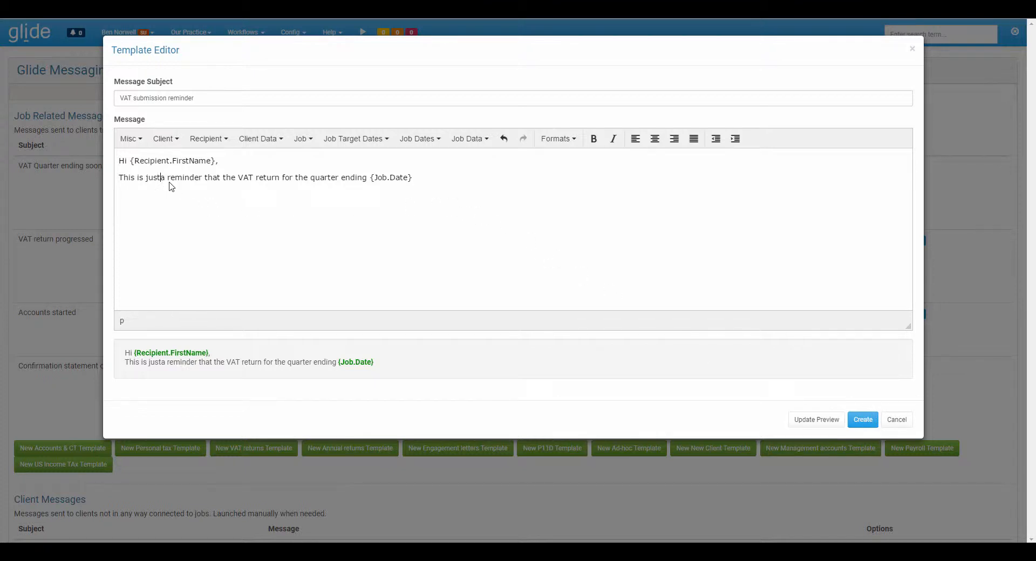
- Continue the reminder sentence after the Job Date field with "is due to be submitted prior to the"
left_click(427, 176)
type("is due ")
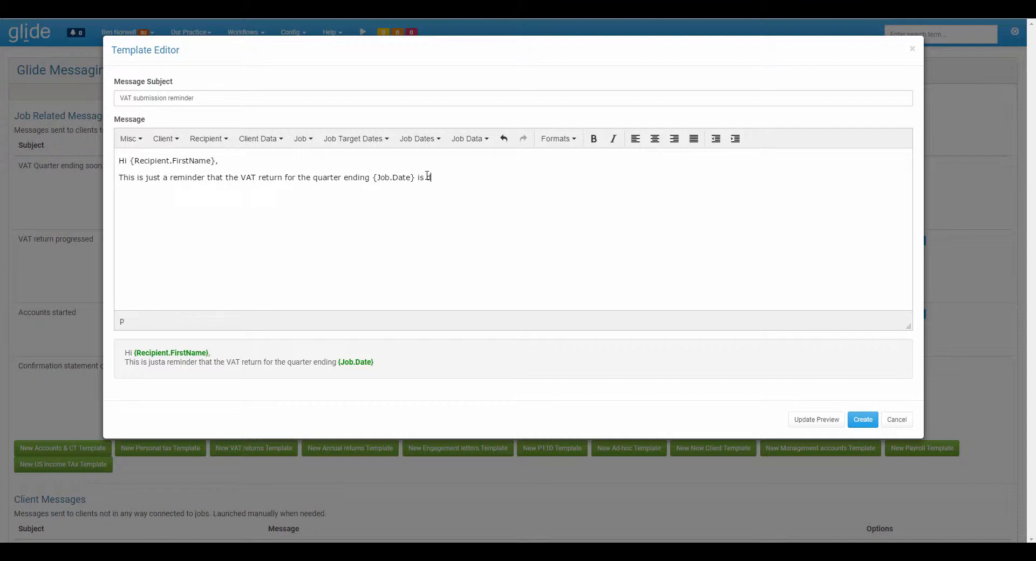
type("to be submit")
type("ted on th")
key("BackSpace")
key("BackSpace")
key("BackSpace")
key("BackSpace")
key("BackSpace")
type("prior to the")
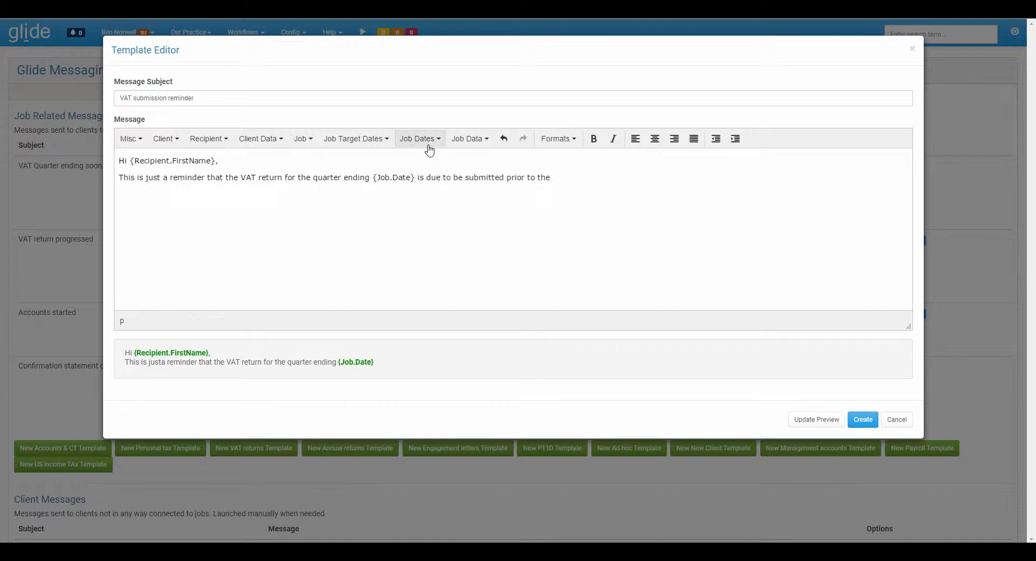
- Insert the job's VAT deadline field after "prior to the" and end the sentence with a full stop
left_click(361, 140)
left_click(311, 140)
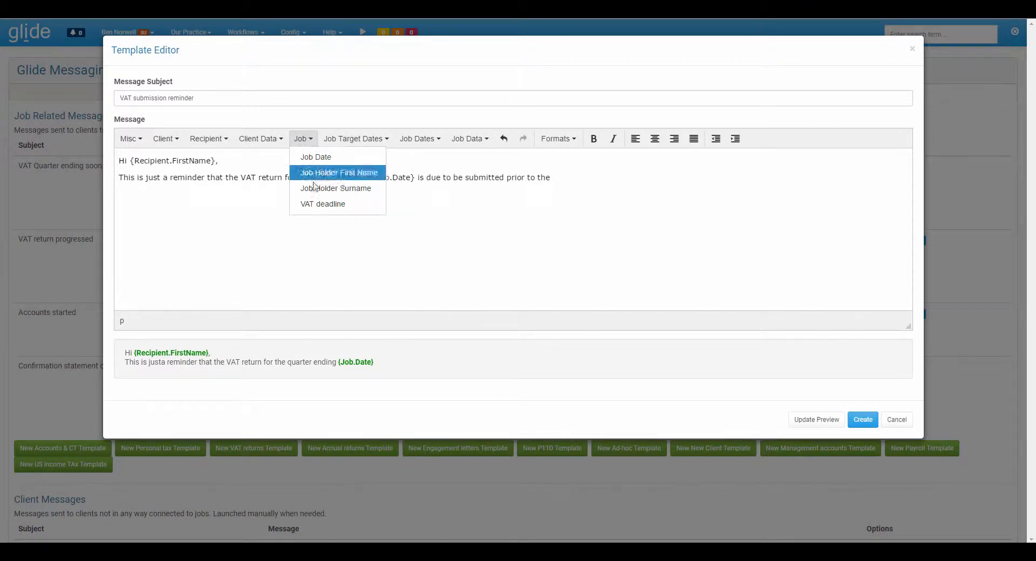
left_click(324, 205)
type(".")
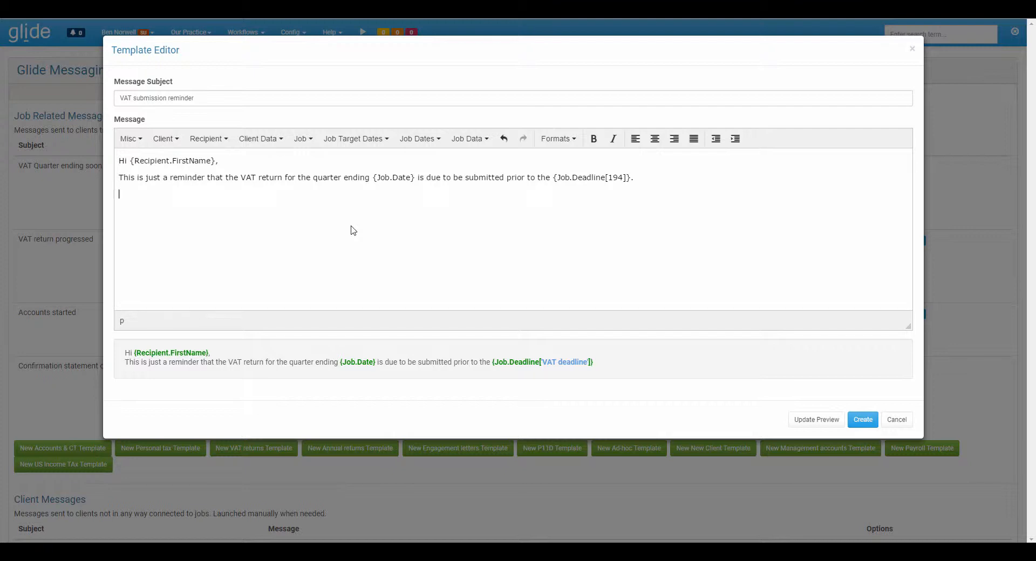
- Write "We would be grateful if you could submit your information by the" on a new line below the reminder sentence
type("We would be grateful if you could submit your informati")
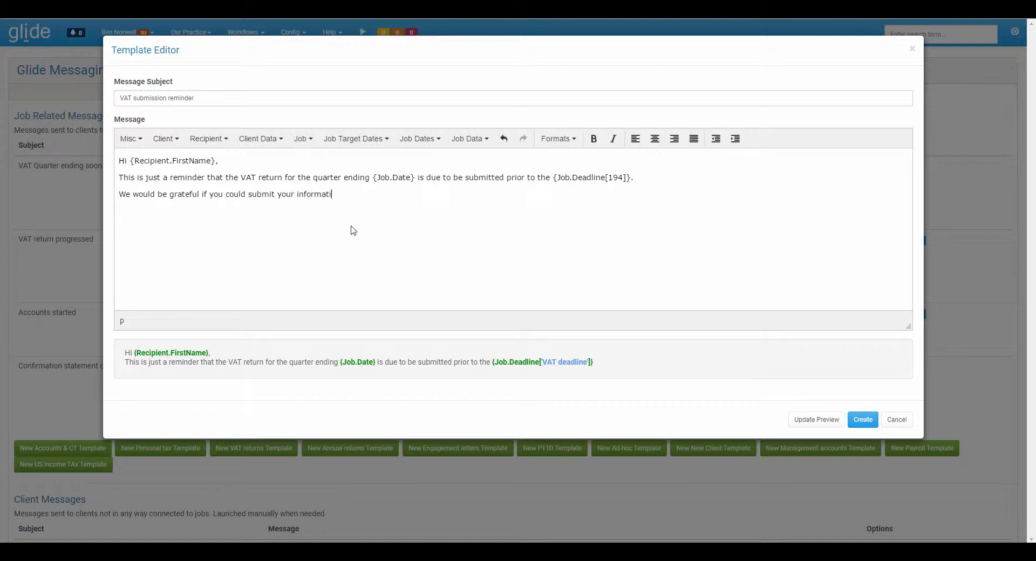
type("on by the")
- Insert the "Awaiting books and records (VAT returns)" job target date and finish the sentence with "so that we can coimplete the job in time."
left_click(358, 139)
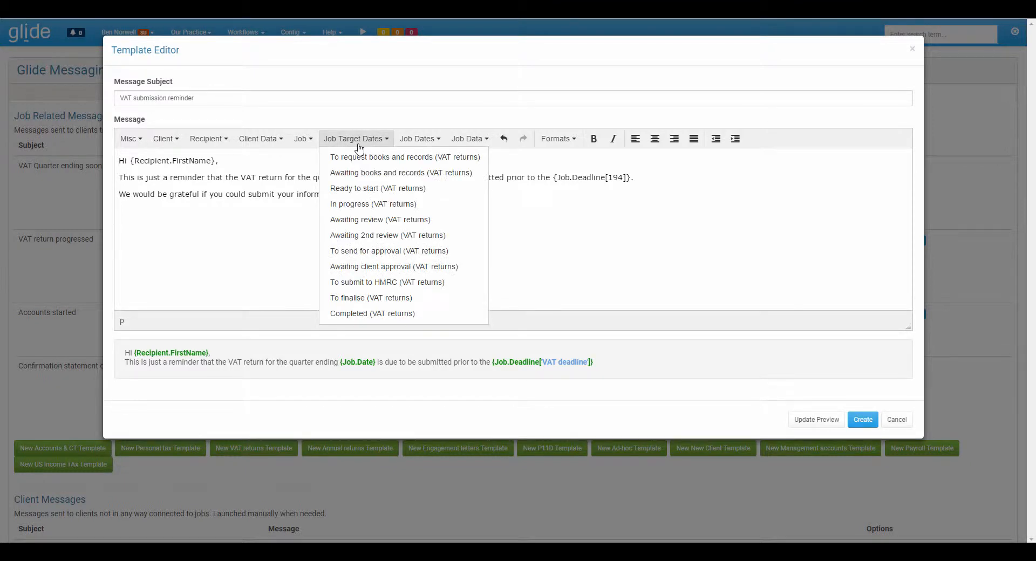
left_click(378, 174)
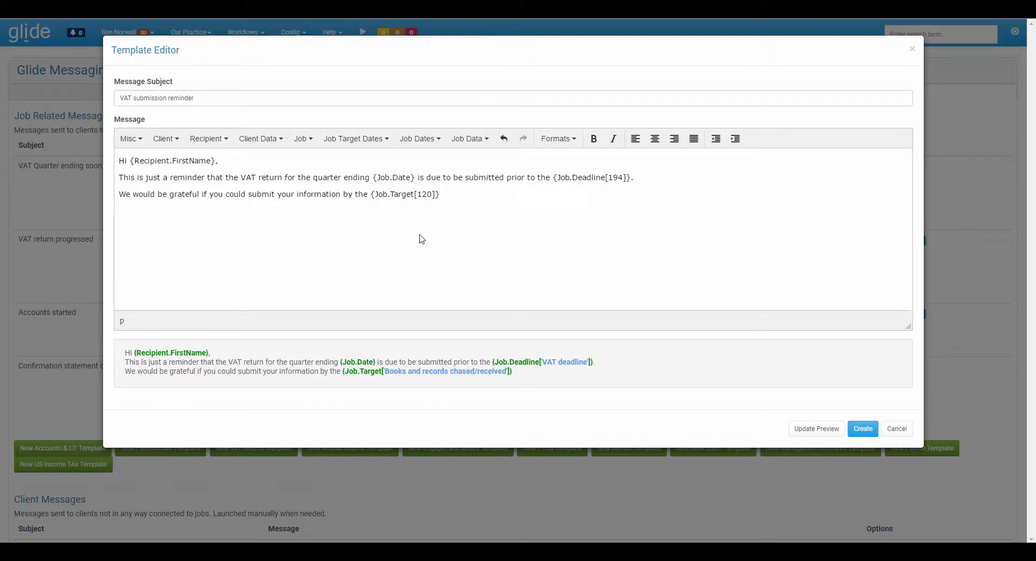
type("so that we can")
type("complete the job in time")
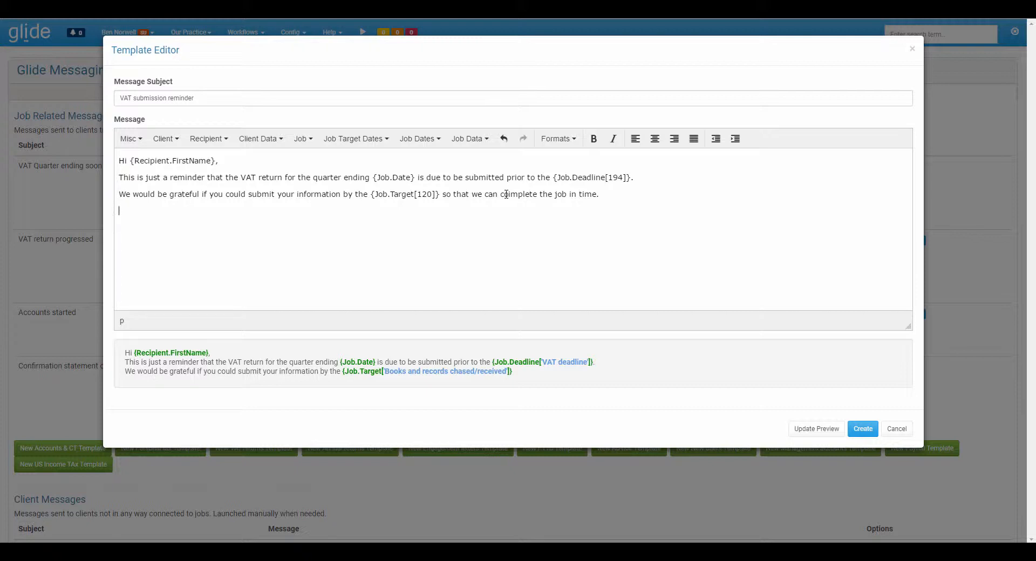
type(".")
- Add "Please contact me if you have any queries." and the closing "Kind regards," on separate lines
key("Return")
type("Please contact me if you have any queries.")
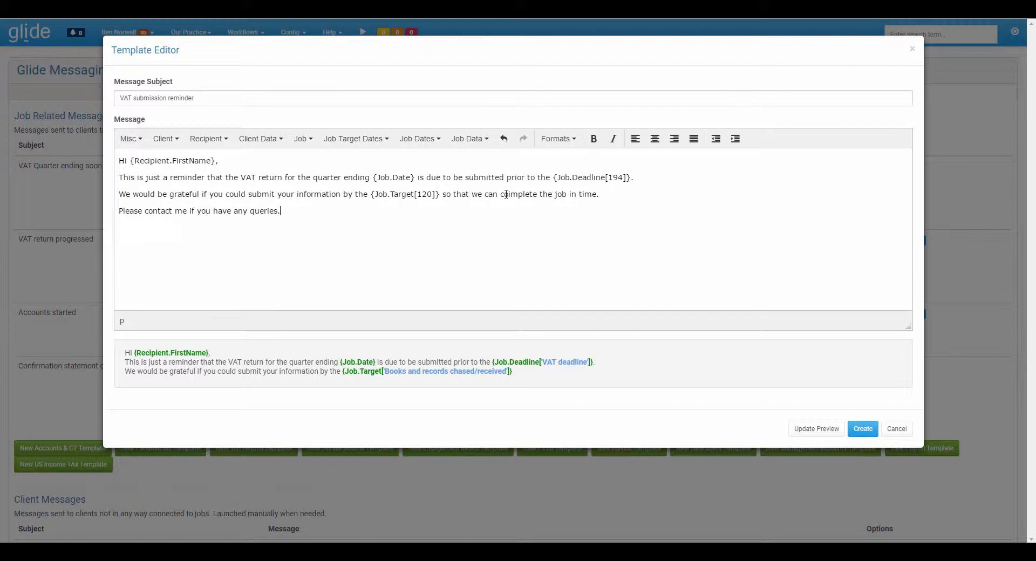
key("Return")
type("Kind regards,")
- Sign the message with the client manager's first name and surname fields, and create the template
left_click(265, 140)
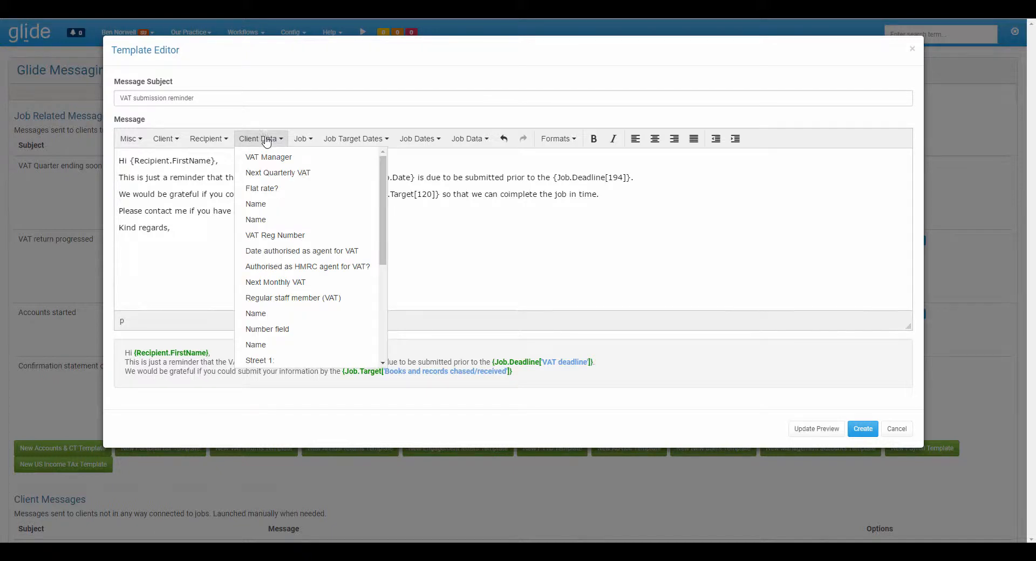
mouse_move(179, 140)
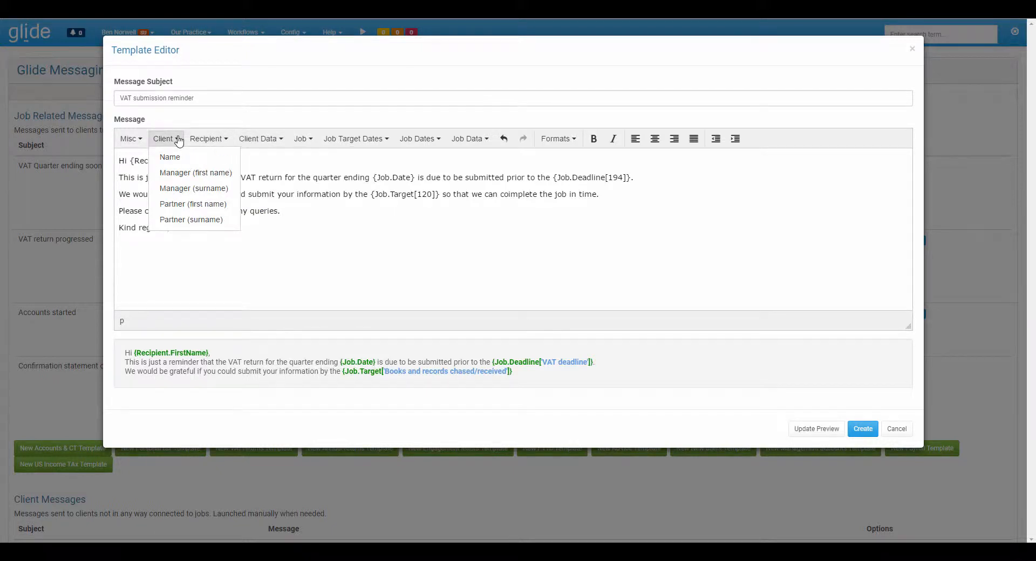
left_click(186, 176)
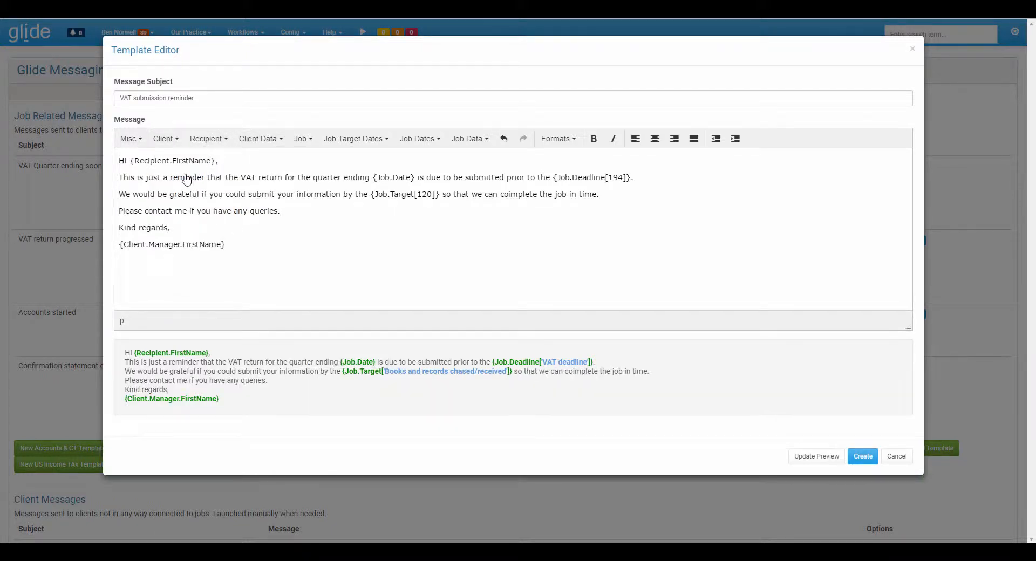
mouse_move(169, 141)
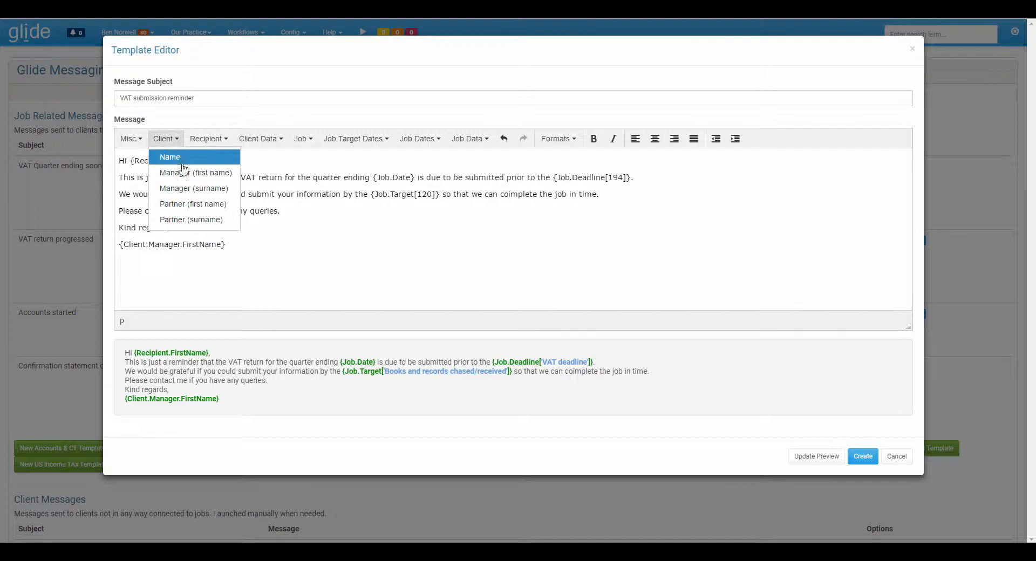
left_click(186, 188)
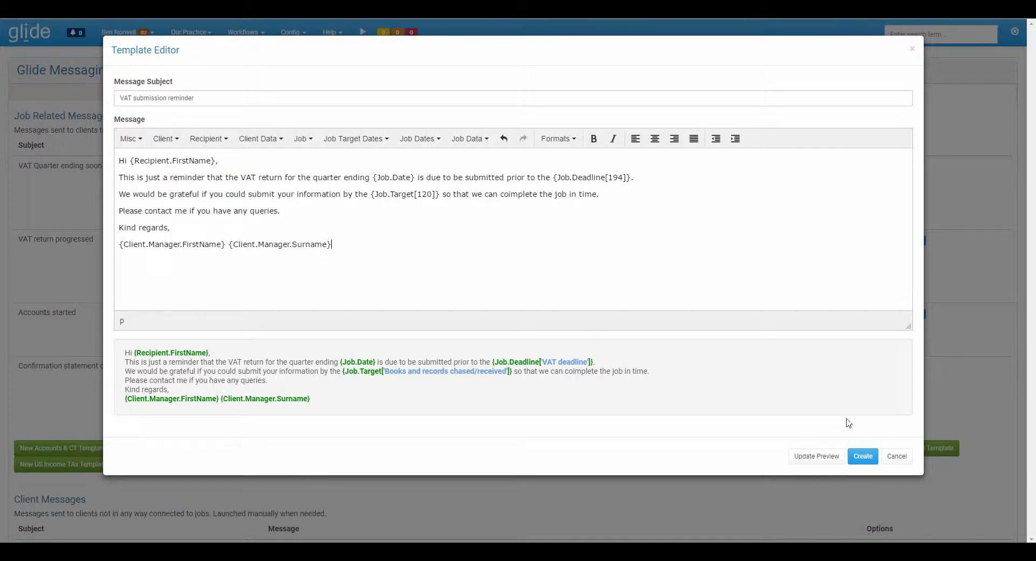
left_click(861, 457)
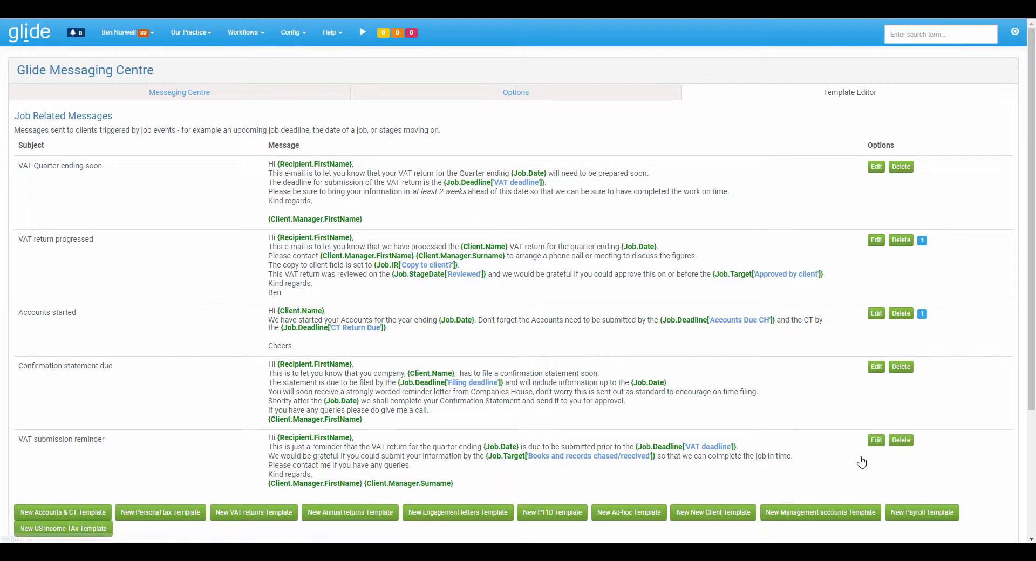